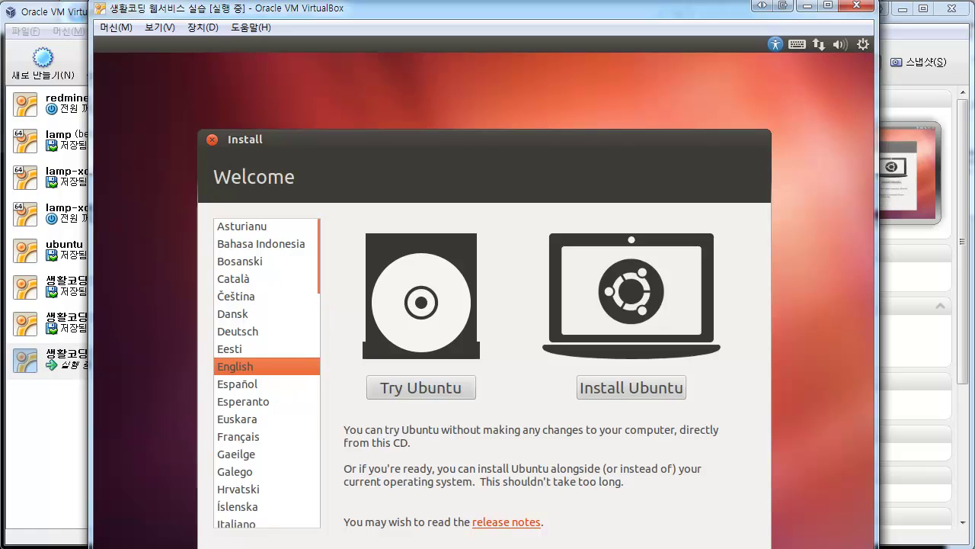
left_click(259, 348)
left_click(282, 363)
type("ko")
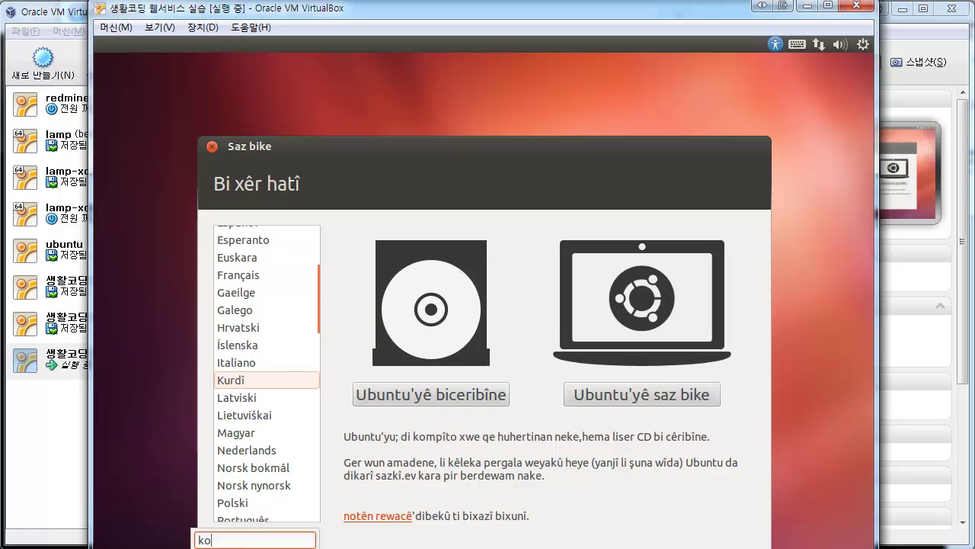
key("BackSpace")
type("ㄷ")
key("BackSpace")
key("BackSpace")
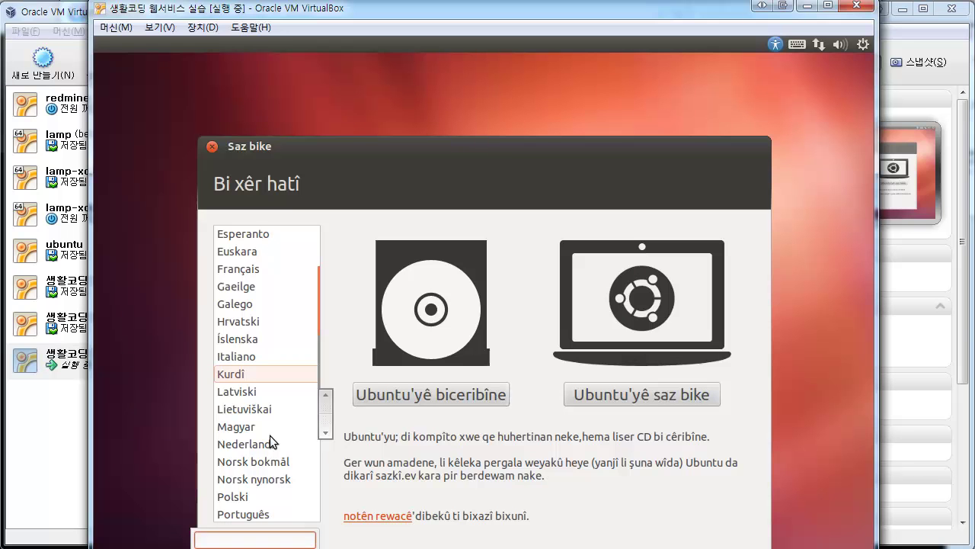
left_click(283, 455)
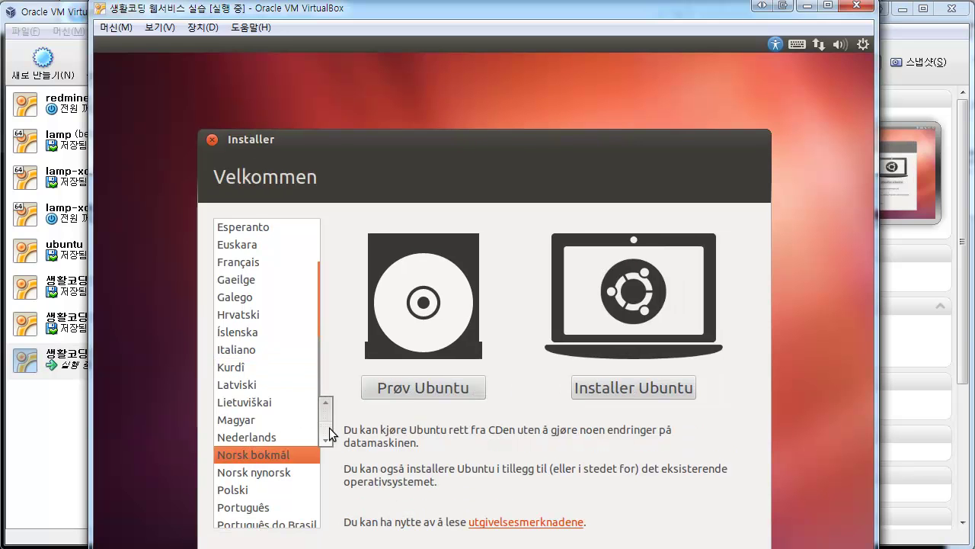
Step: Choose 한국어 as the installer language and start the Ubuntu installation
scroll(329, 427, "down", 5)
scroll(329, 427, "up", 6)
scroll(267, 373, "down", 7)
scroll(266, 373, "up", 4)
scroll(325, 442, "up", 5)
scroll(325, 329, "down", 3)
scroll(267, 373, "down", 10)
left_click(263, 463)
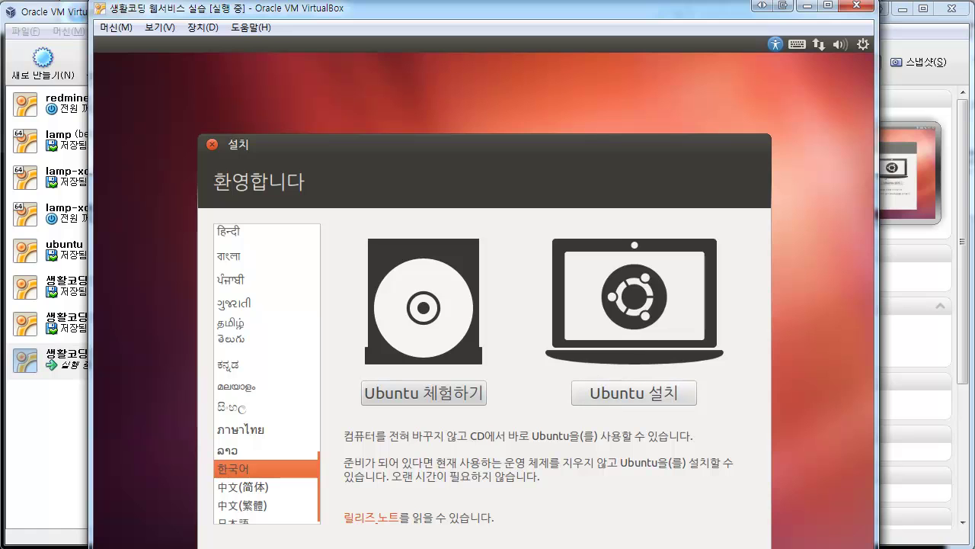
left_click(610, 397)
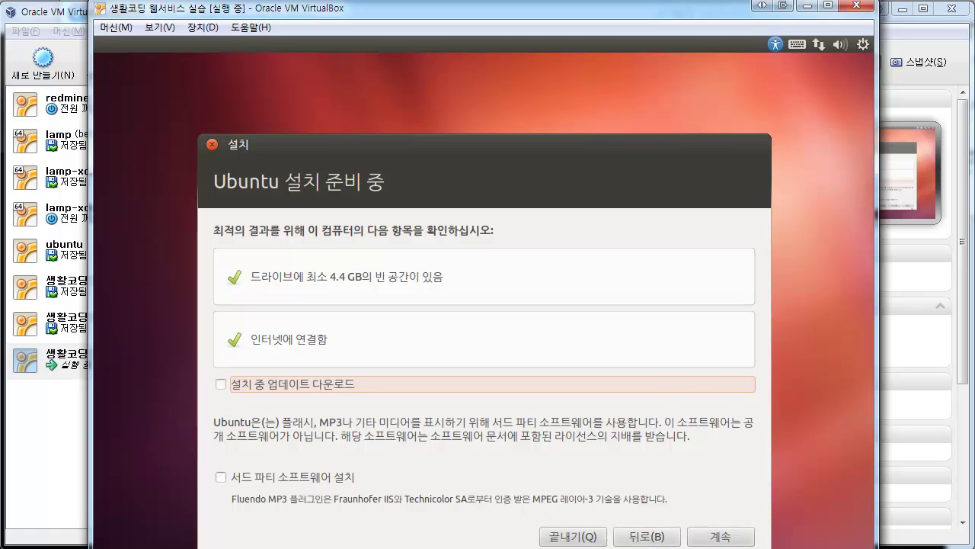
Step: Leave updates and third-party software unselected, choose to erase the disk, and start installing Ubuntu on the whole 5.4 GB VBOX HARDDISK
left_click(734, 536)
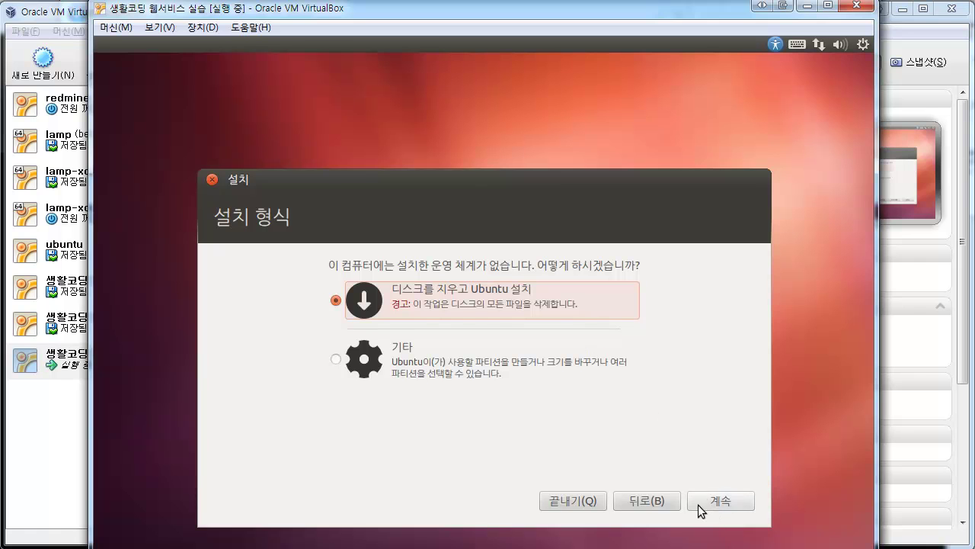
left_click(723, 503)
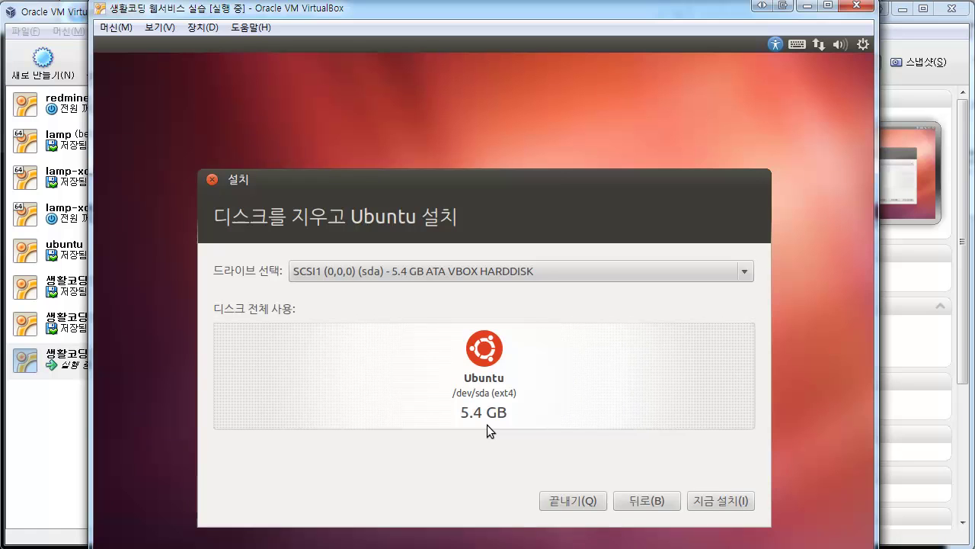
left_click(743, 500)
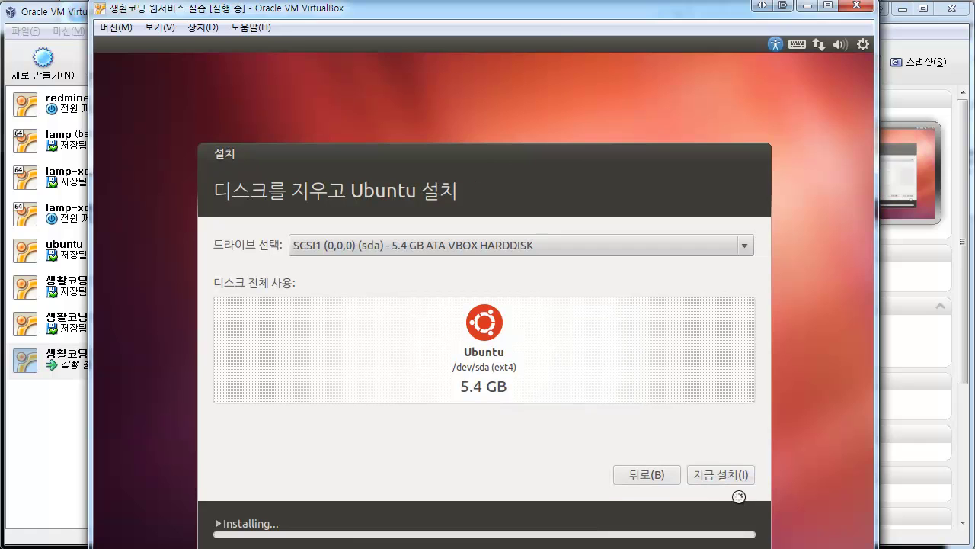
Step: Reposition the virtual machine window to show the whole installer, and accept Seoul as the location
left_click_drag(560, 10, 546, 0)
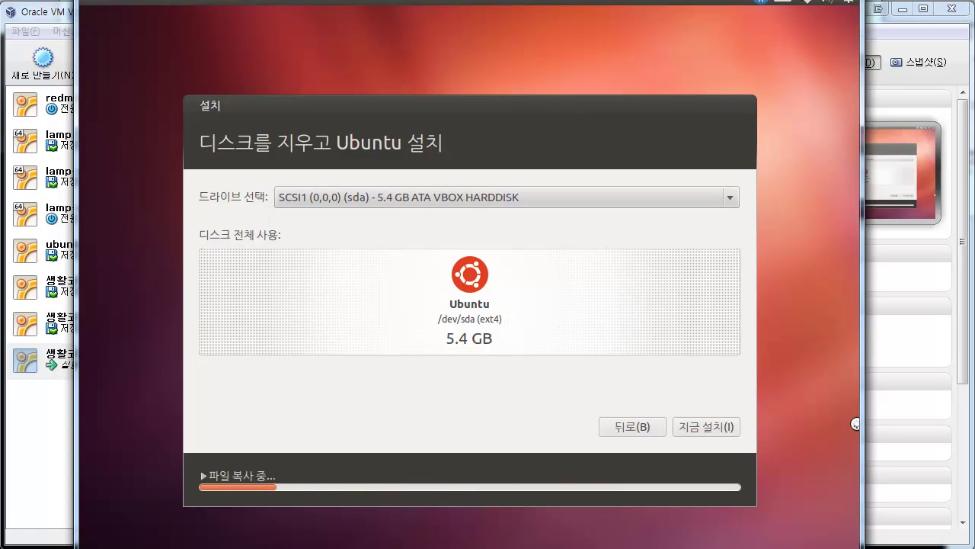
left_click(512, 399)
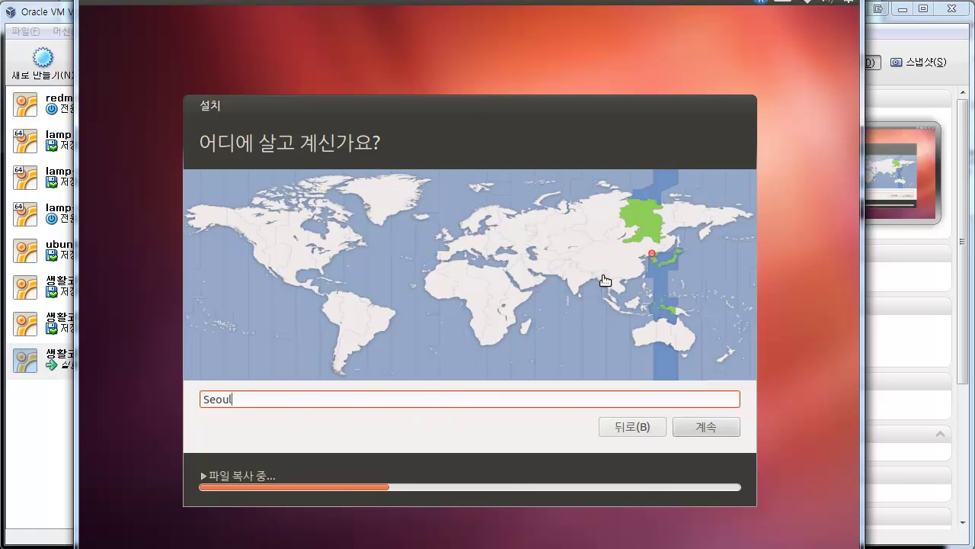
left_click(695, 432)
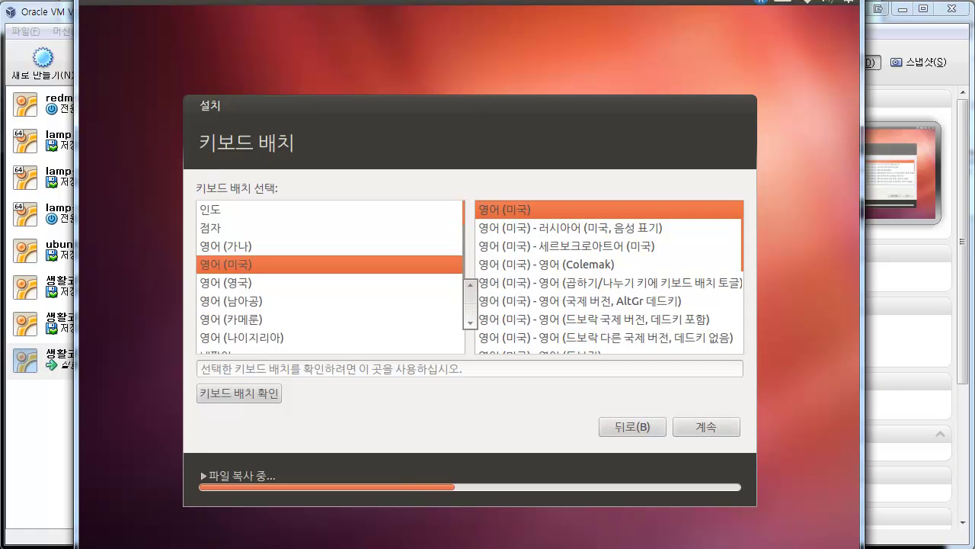
Step: Set the keyboard layout to 한국어 with the variant 한국어 (101/104키 호환) and continue
left_click_drag(467, 264, 469, 355)
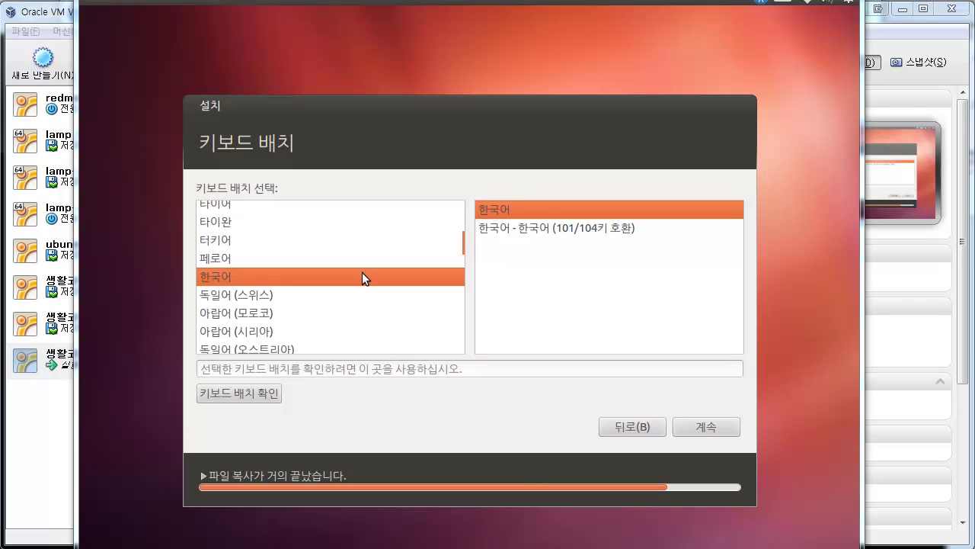
left_click(573, 228)
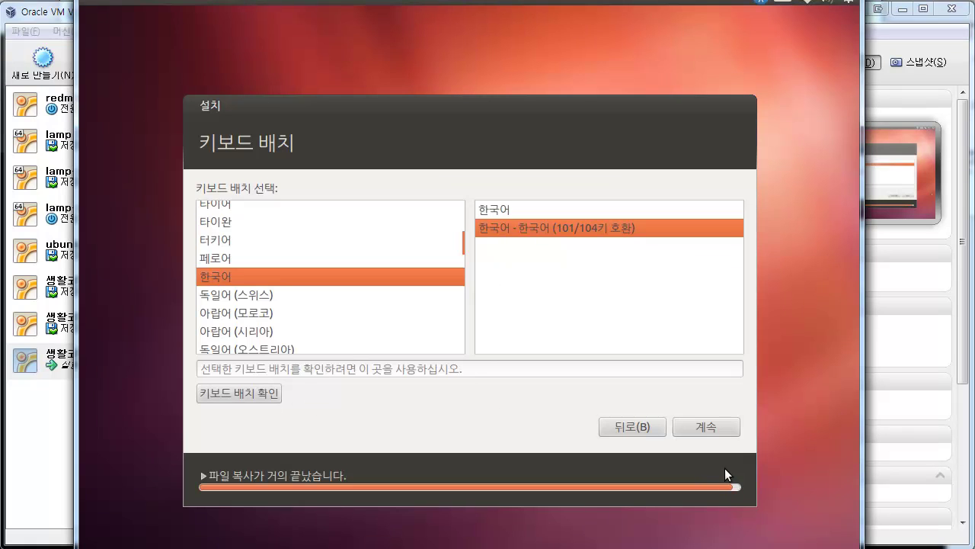
left_click(697, 430)
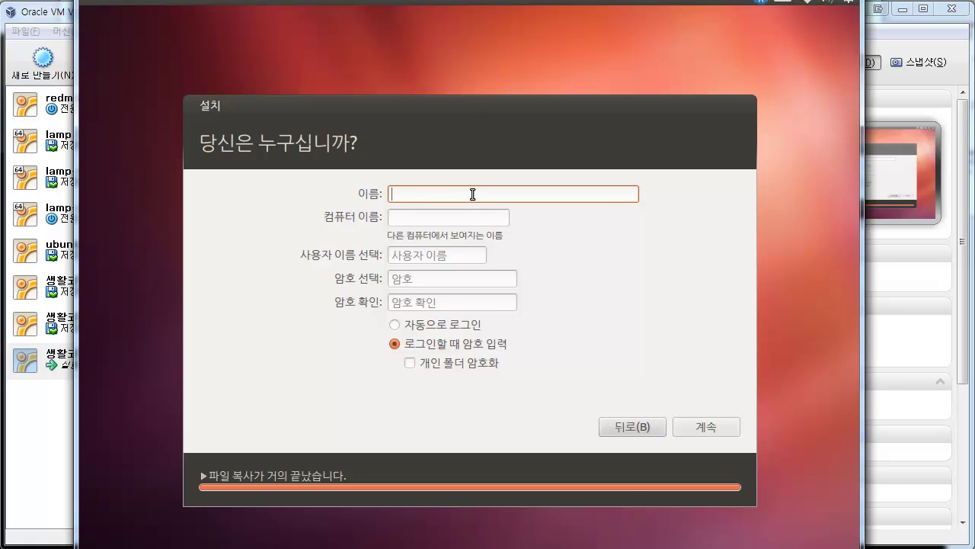
Step: Enter the user's name, the account password and its confirmation, keep password entry required at login, and continue
type("egoing")
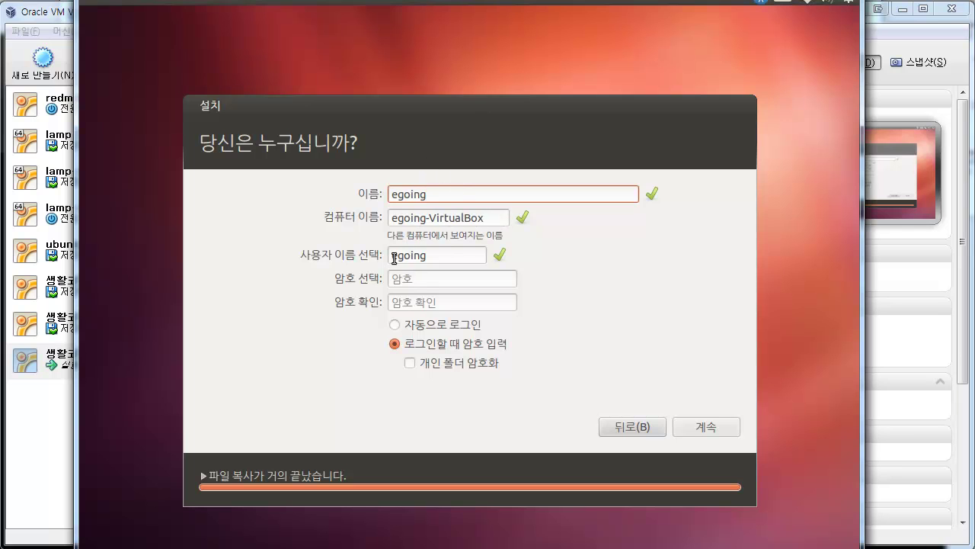
left_click(435, 283)
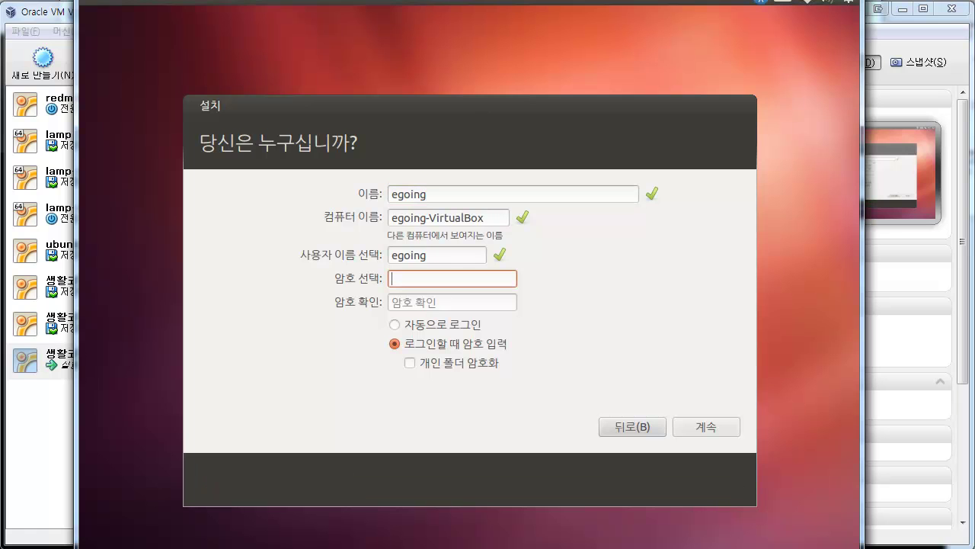
type("*********")
key("Tab")
type("*******")
key("BackSpace")
key("BackSpace")
key("BackSpace")
key("BackSpace")
key("BackSpace")
key("BackSpace")
key("BackSpace")
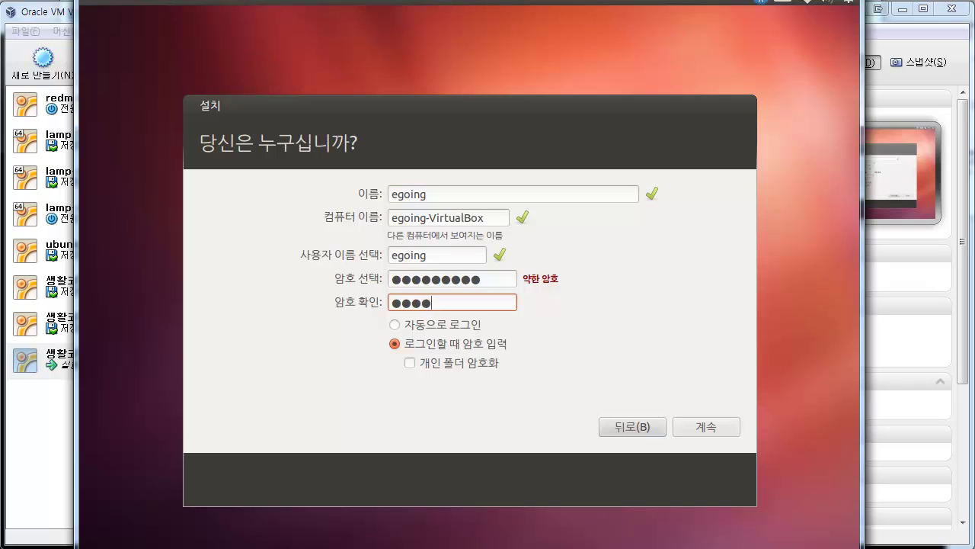
type("*********")
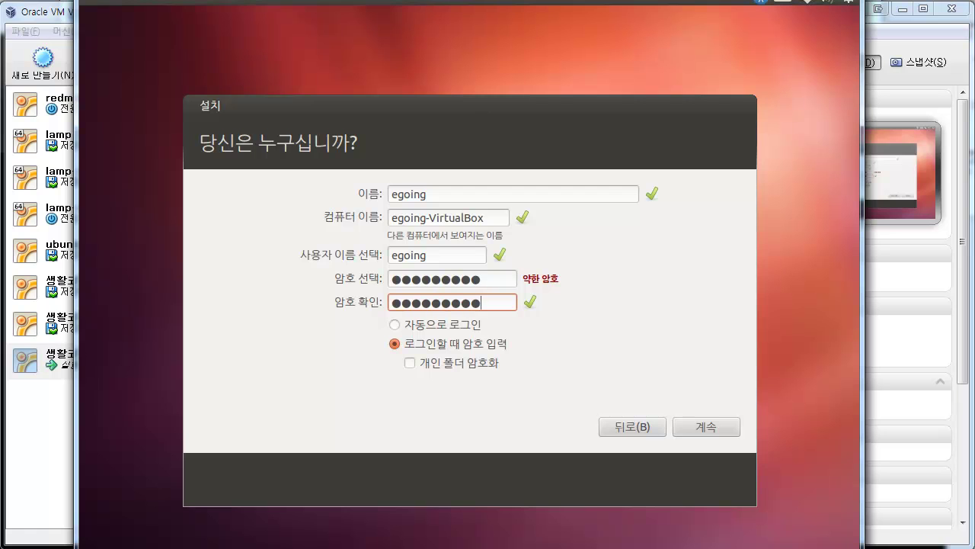
left_click(709, 432)
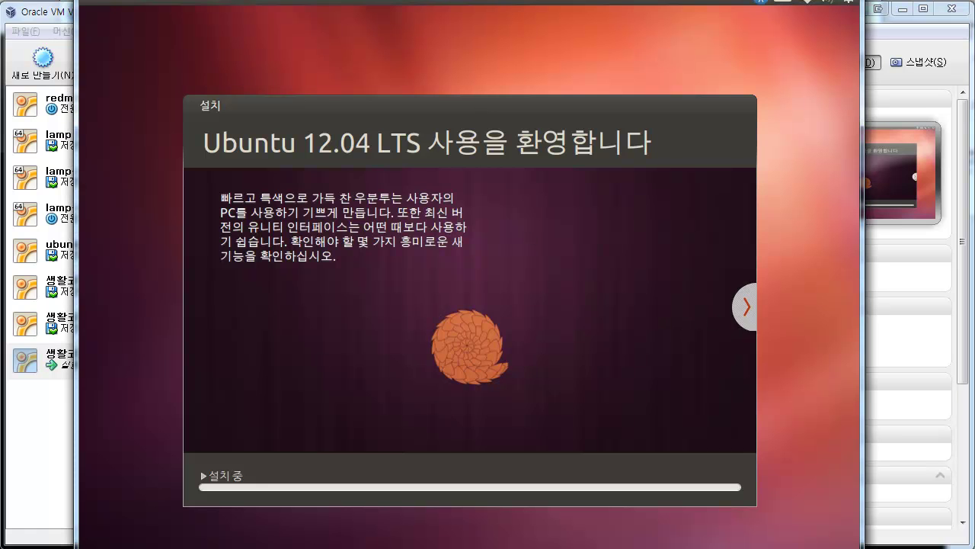
left_click(747, 309)
left_click(747, 307)
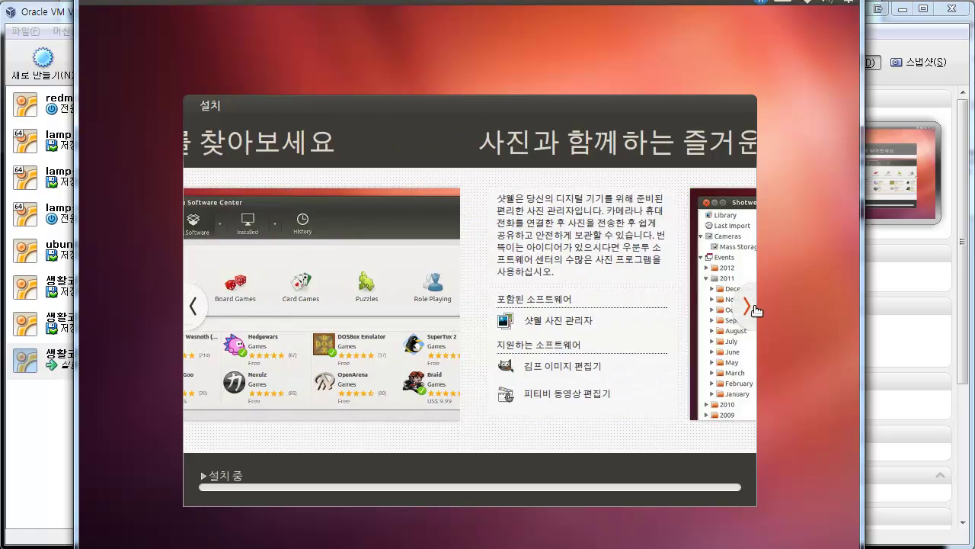
left_click(746, 307)
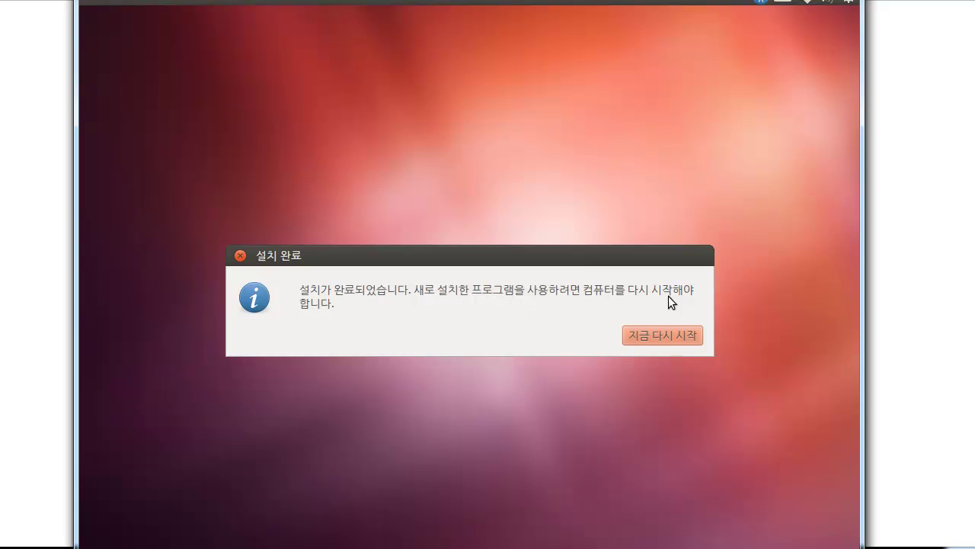
Step: Restart the virtual machine to finish the installation, acknowledging the request to remove the installation media
left_click(659, 336)
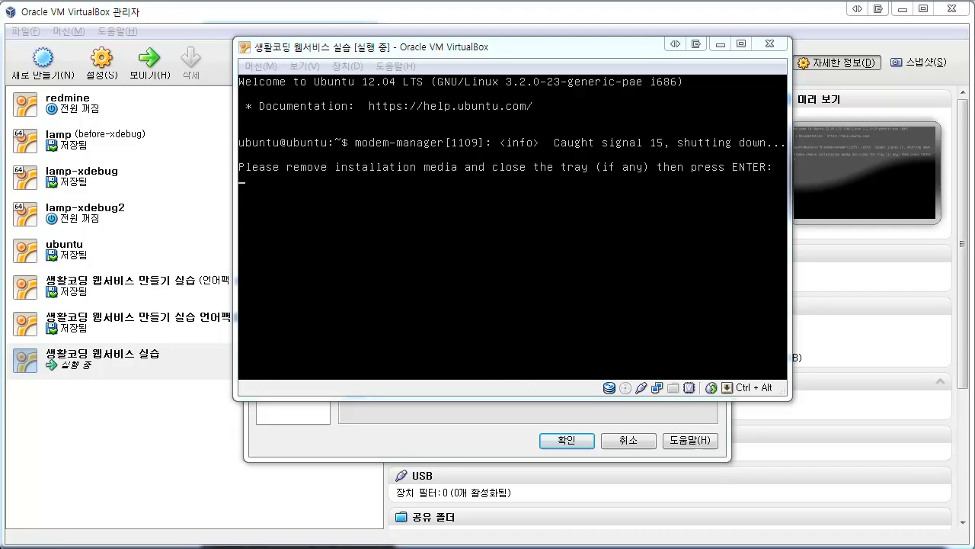
left_click_drag(475, 55, 450, 101)
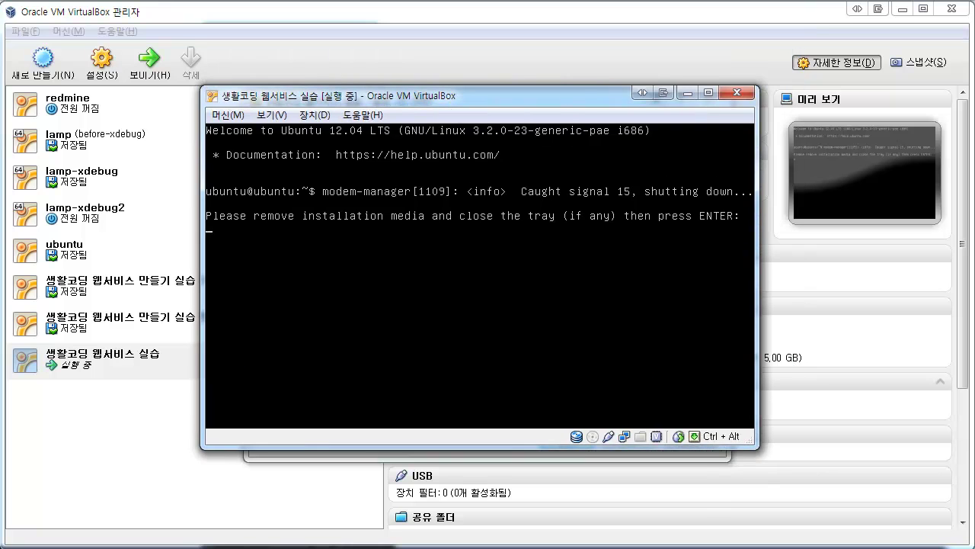
key("Return")
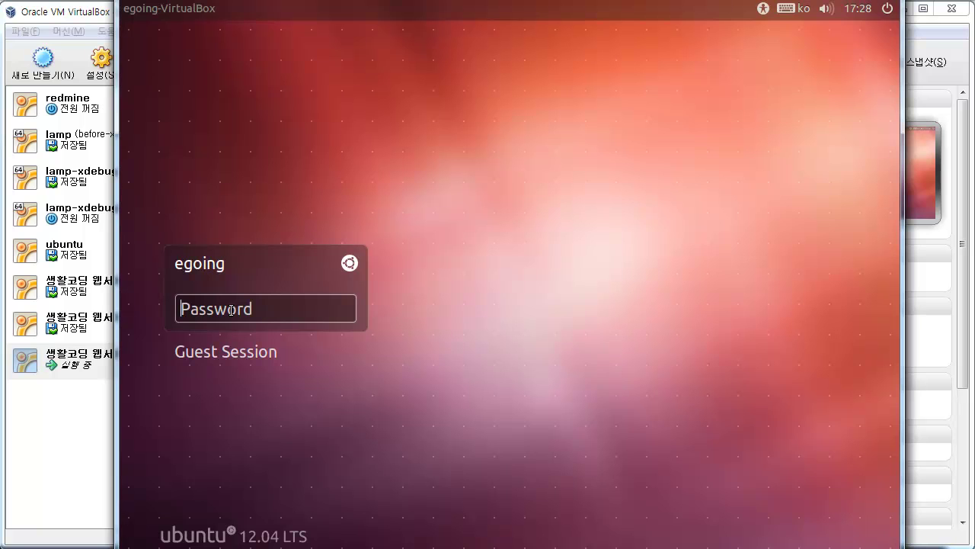
Step: Log in to the newly installed Ubuntu system with the account password
type("*********")
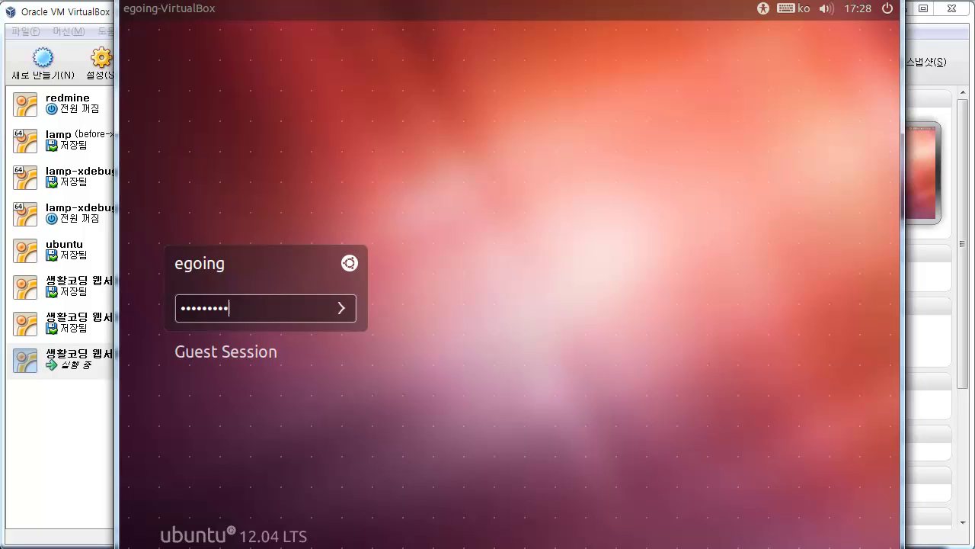
key("Return")
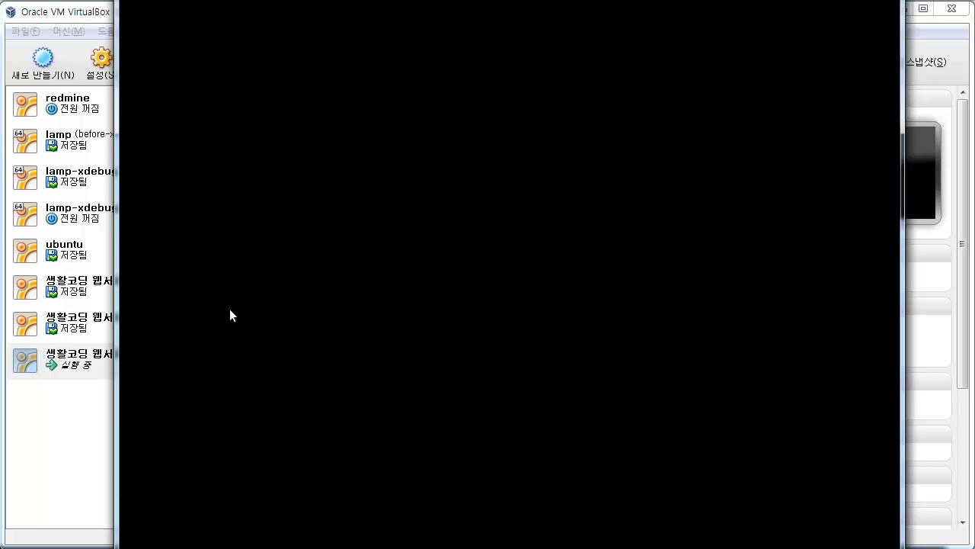